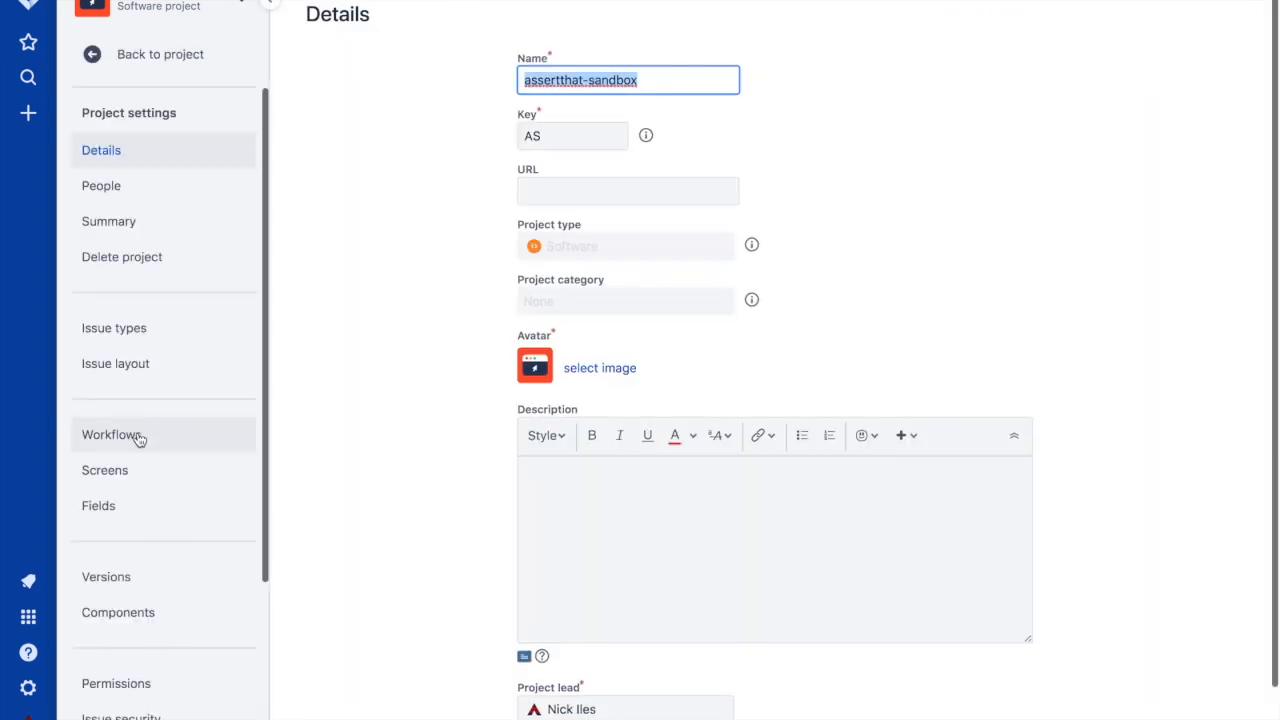
- Go to AssertThat Integration in the assertthat-sandbox project settings sidebar
{"action": "scroll", "coordinate": [140, 440], "scroll_direction": "down", "scroll_amount": 3}
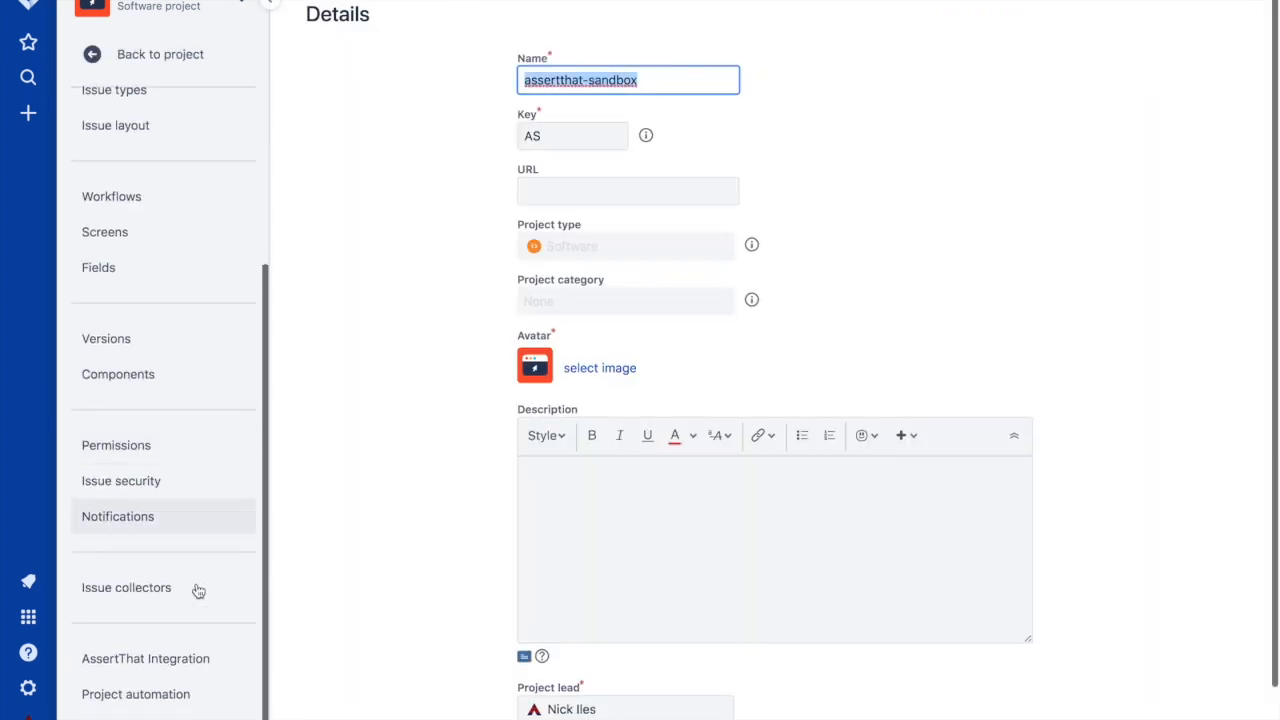
{"action": "left_click", "coordinate": [185, 668]}
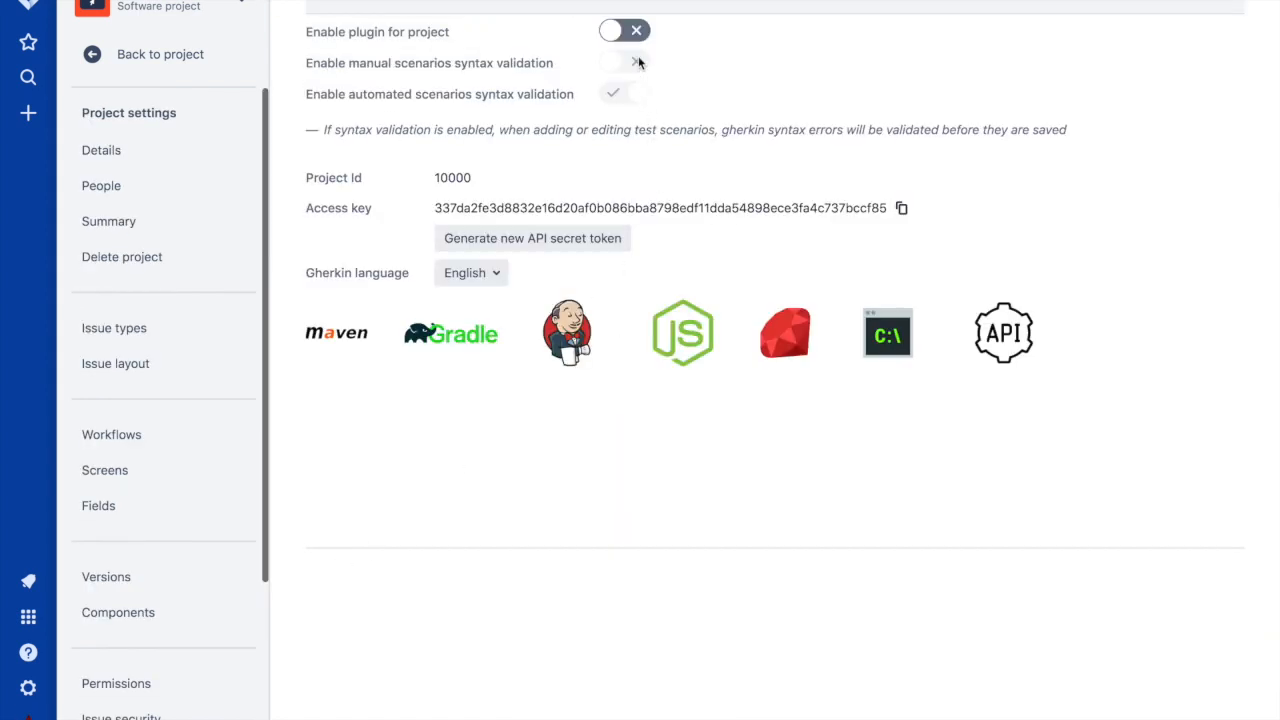
- Switch on 'Enable plugin for project' and generate a new API secret token
{"action": "left_click", "coordinate": [631, 34]}
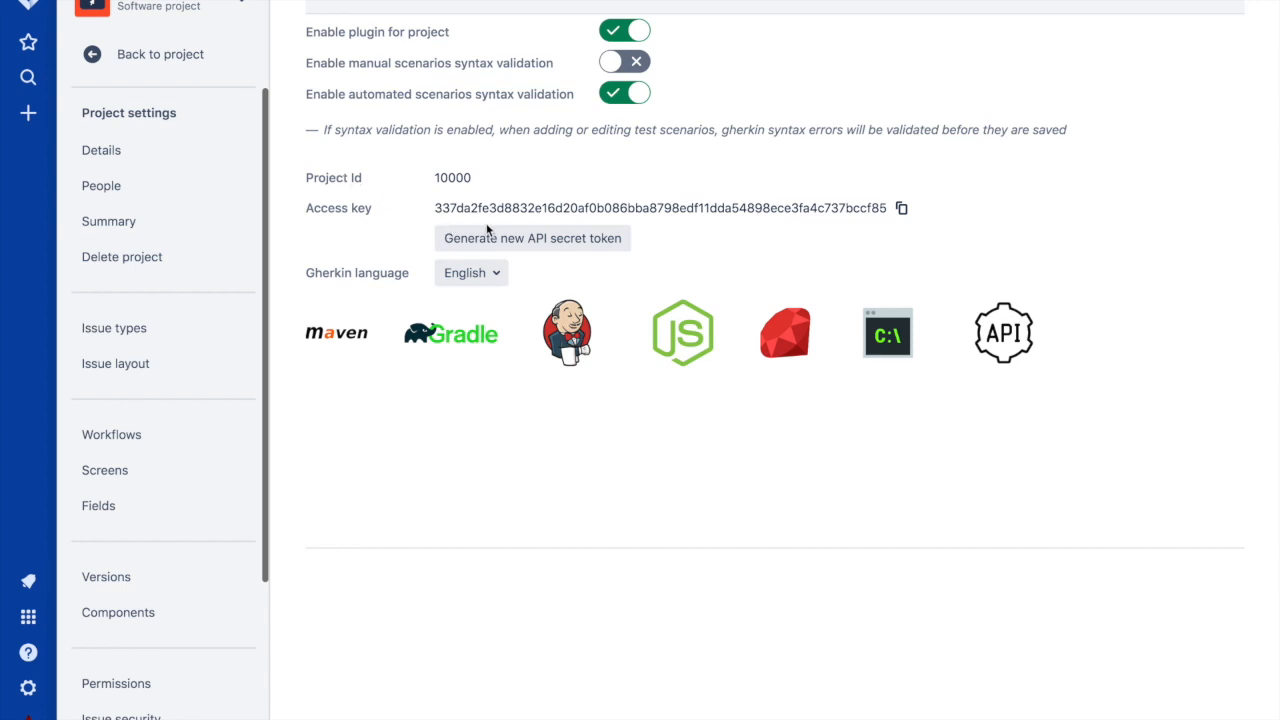
{"action": "left_click", "coordinate": [586, 238]}
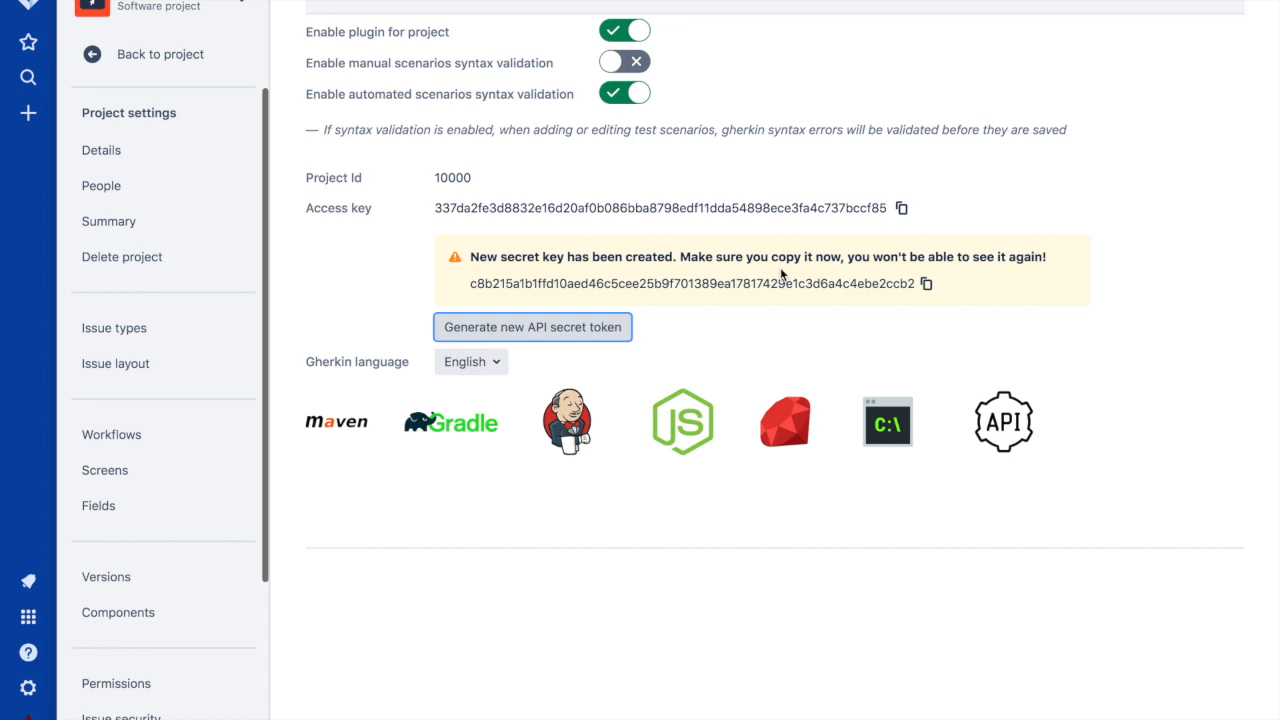
- Regenerate the API secret token and check the Gherkin language dropdown
{"action": "left_click", "coordinate": [590, 329]}
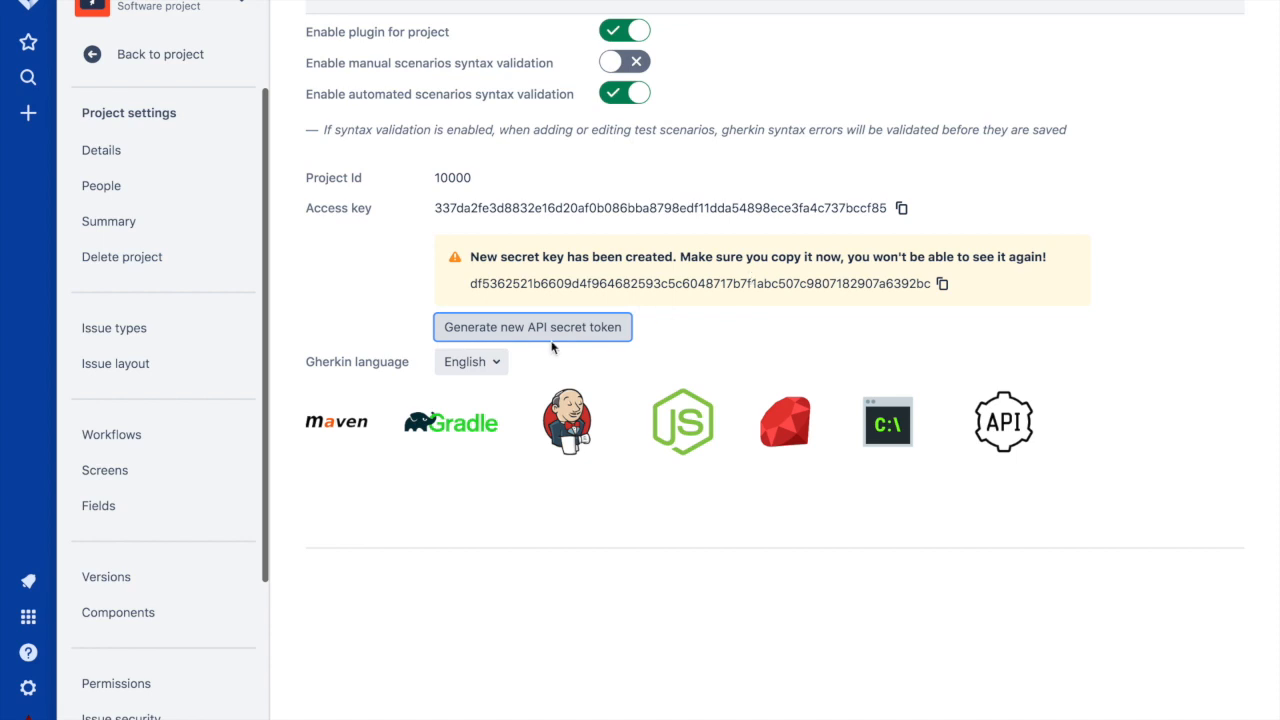
{"action": "left_click", "coordinate": [479, 368]}
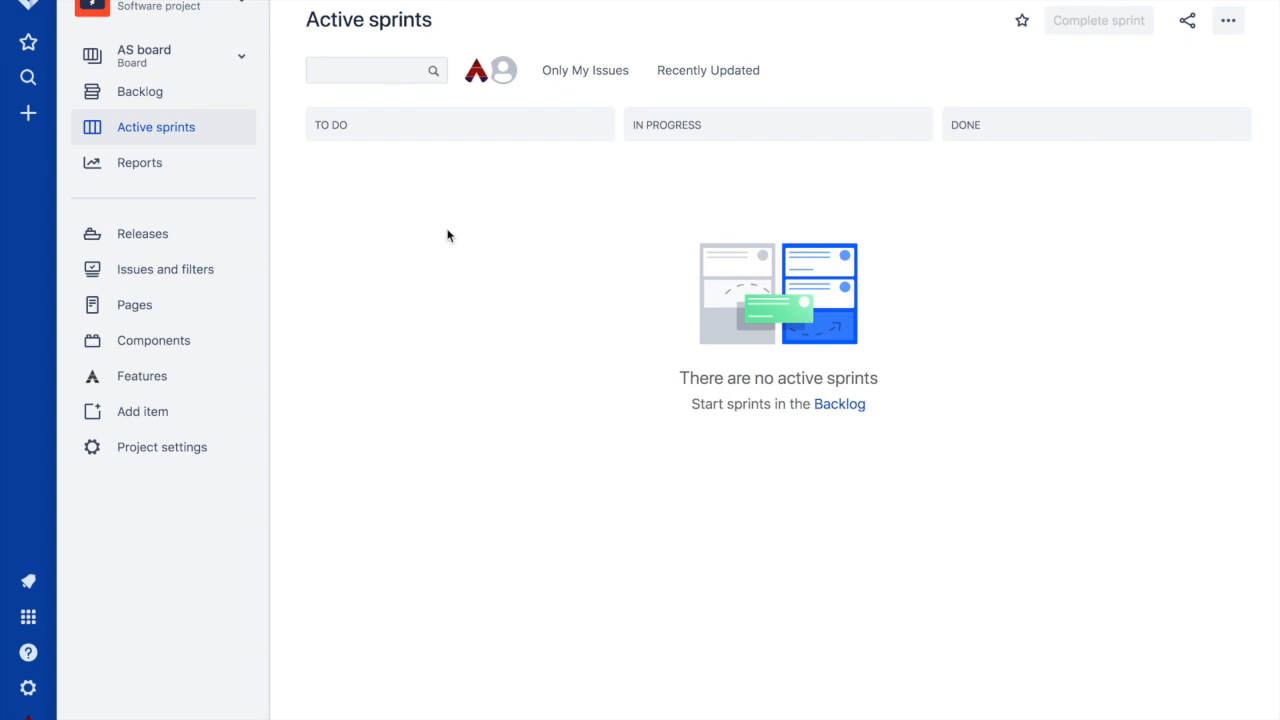
- Upload all six .feature files from the Features page's Upload feature dialog
{"action": "left_click", "coordinate": [143, 380]}
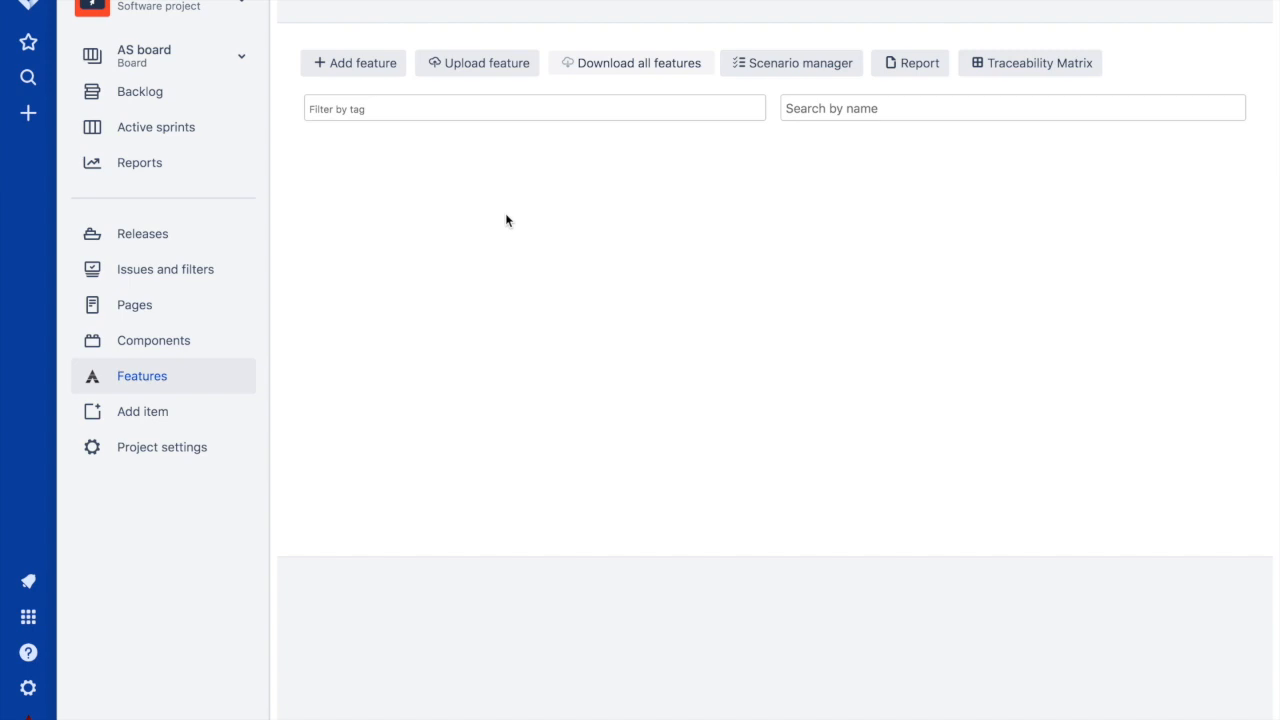
{"action": "left_click", "coordinate": [462, 65]}
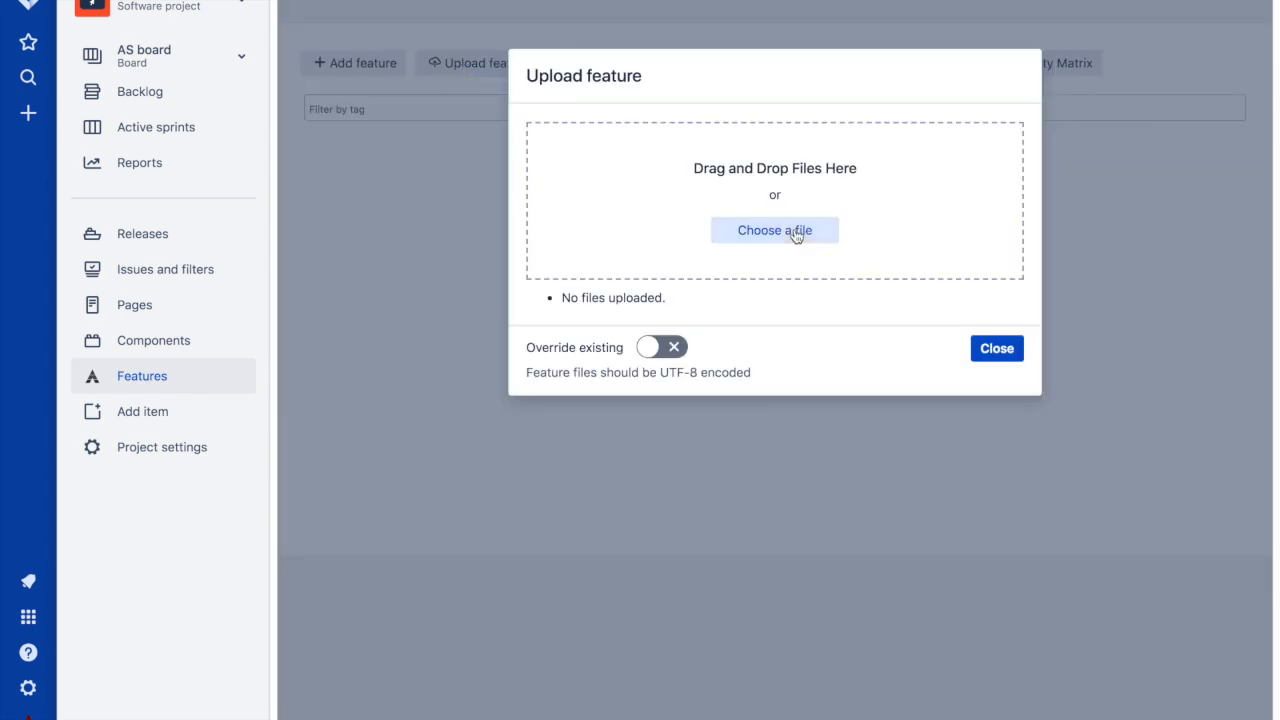
{"action": "left_click", "coordinate": [775, 230]}
{"action": "left_click", "coordinate": [428, 28]}
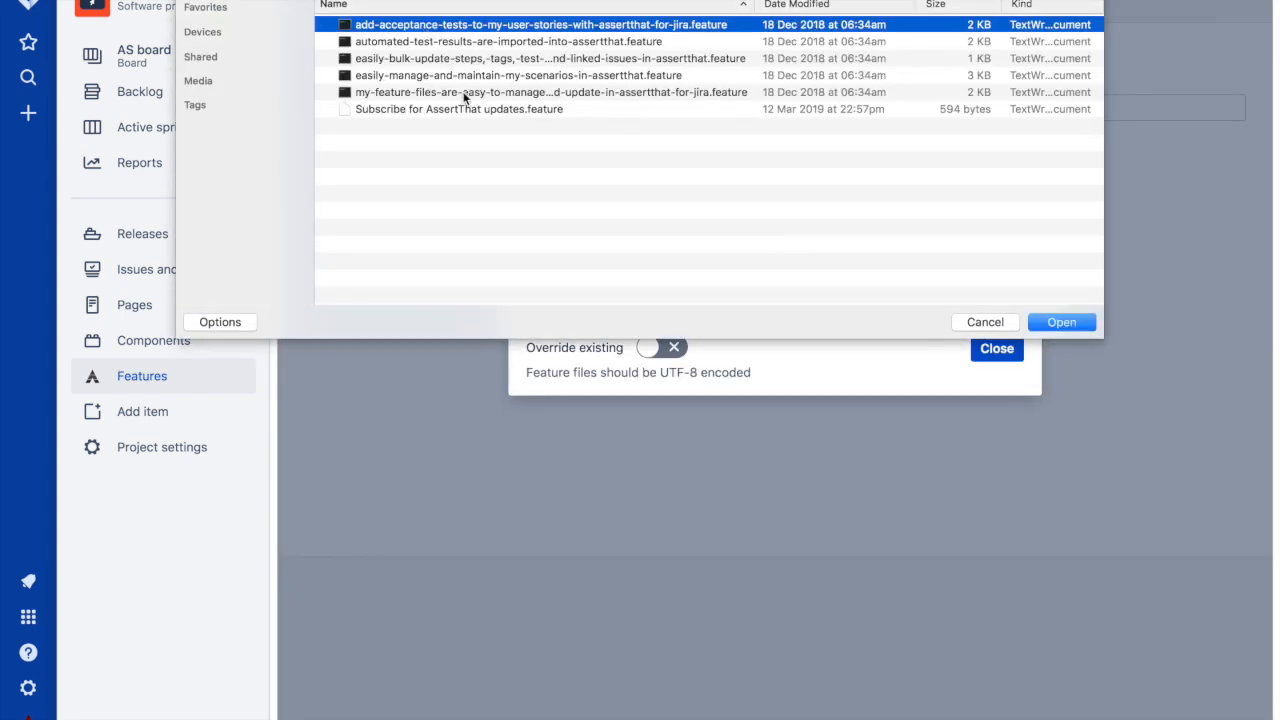
{"action": "left_click", "coordinate": [461, 111], "text": "shift"}
{"action": "left_click", "coordinate": [1060, 321]}
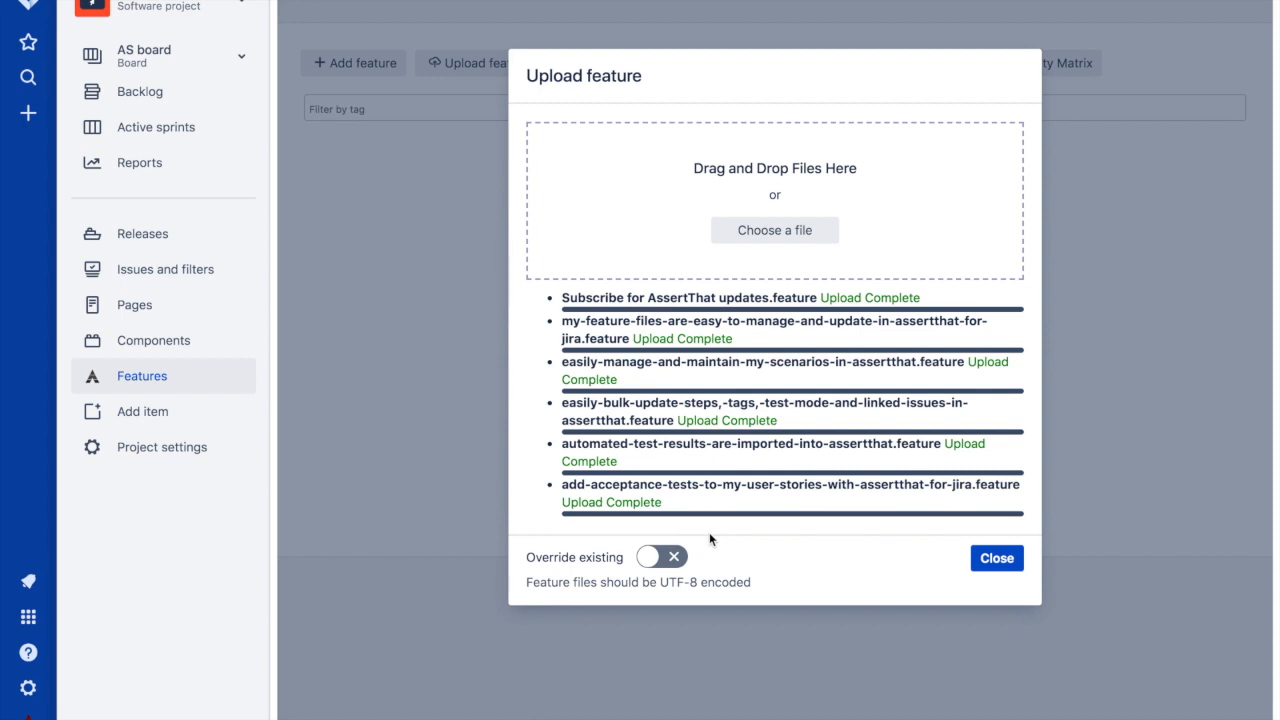
{"action": "left_click", "coordinate": [1005, 563]}
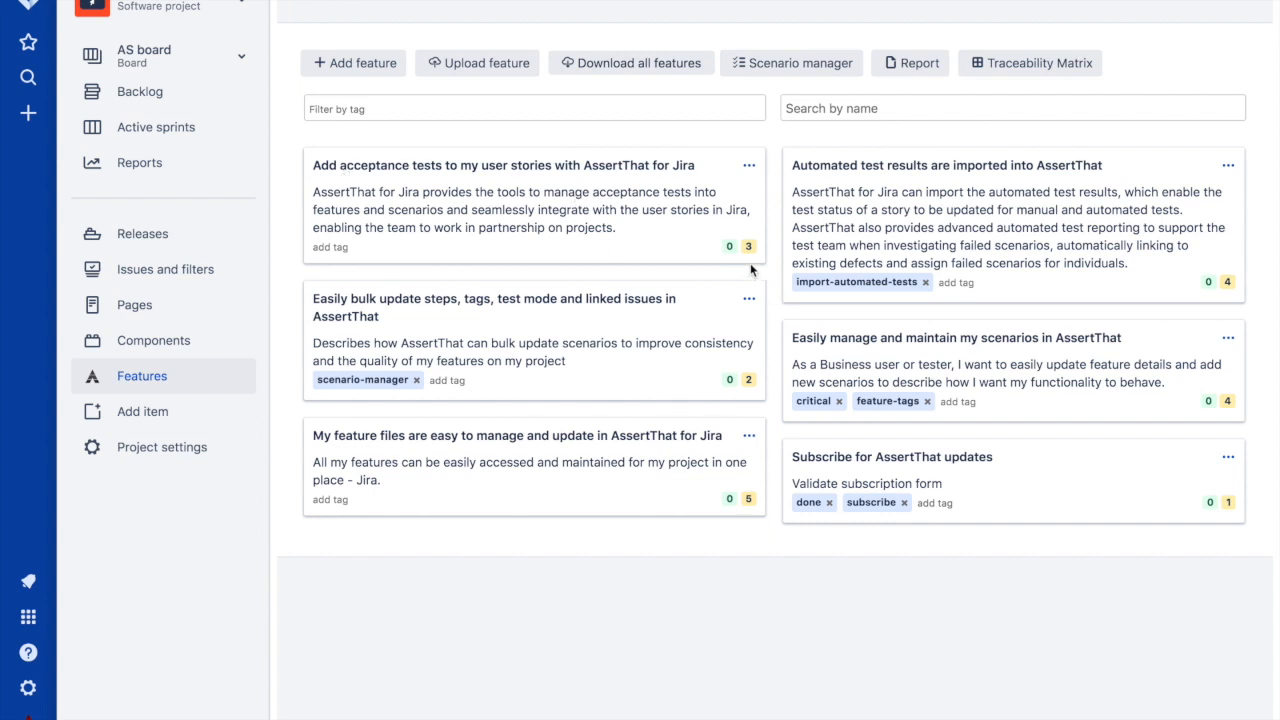
- Open the 'My feature files are easy to manage and update in AssertThat for Jira' card
{"action": "mouse_move", "coordinate": [726, 249]}
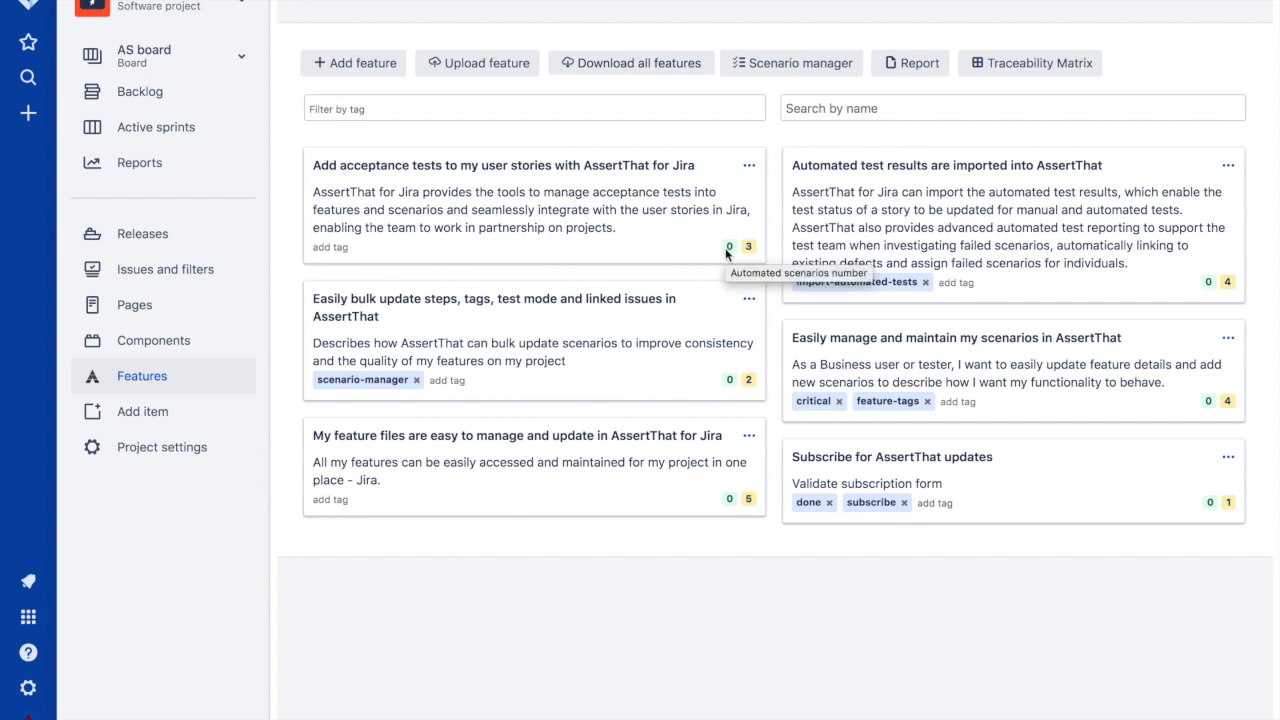
{"action": "left_click", "coordinate": [452, 437]}
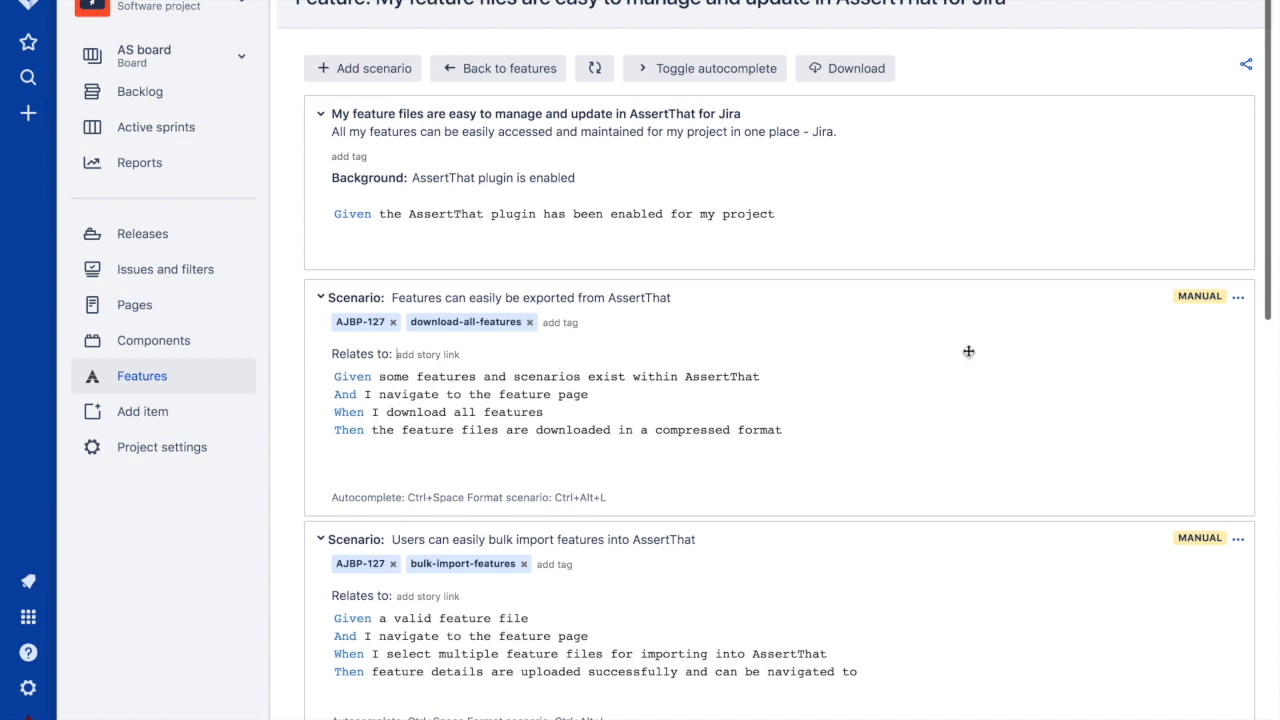
- Switch the export scenario from MANUAL to AUTOMATED and tag it 'done'
{"action": "left_click", "coordinate": [1205, 307]}
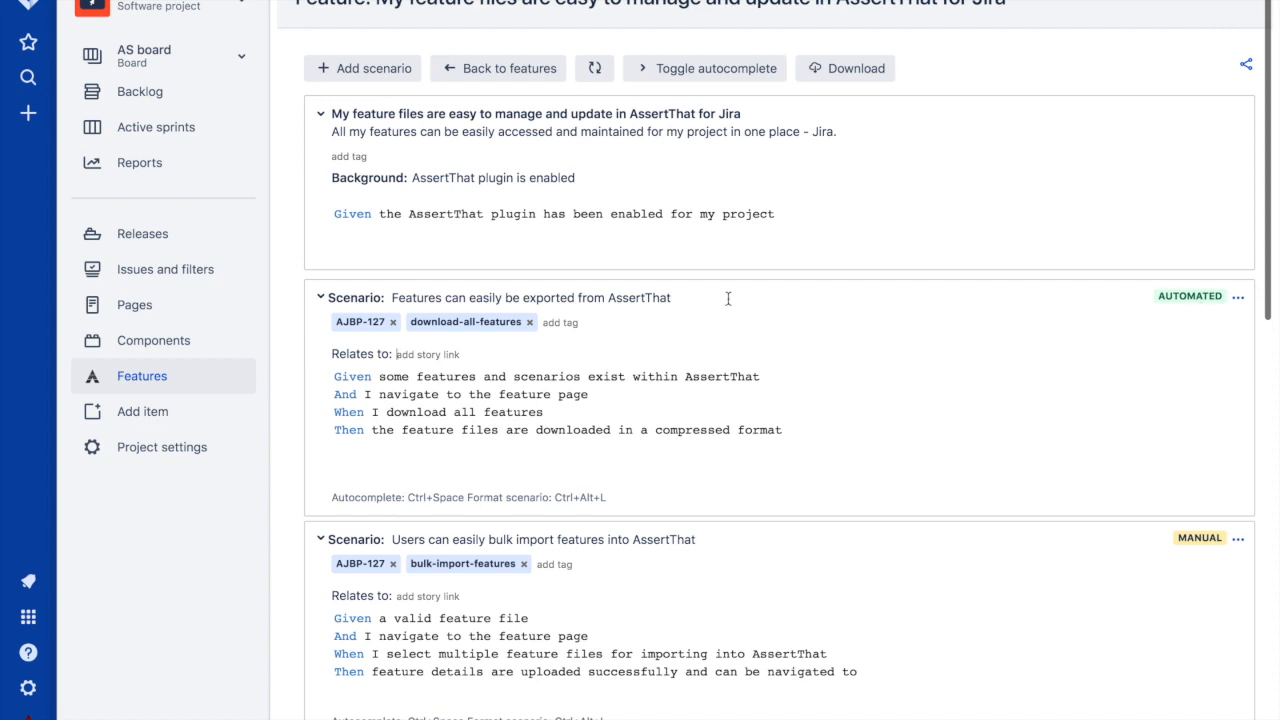
{"action": "type", "text": "done"}
{"action": "key", "text": "Return"}
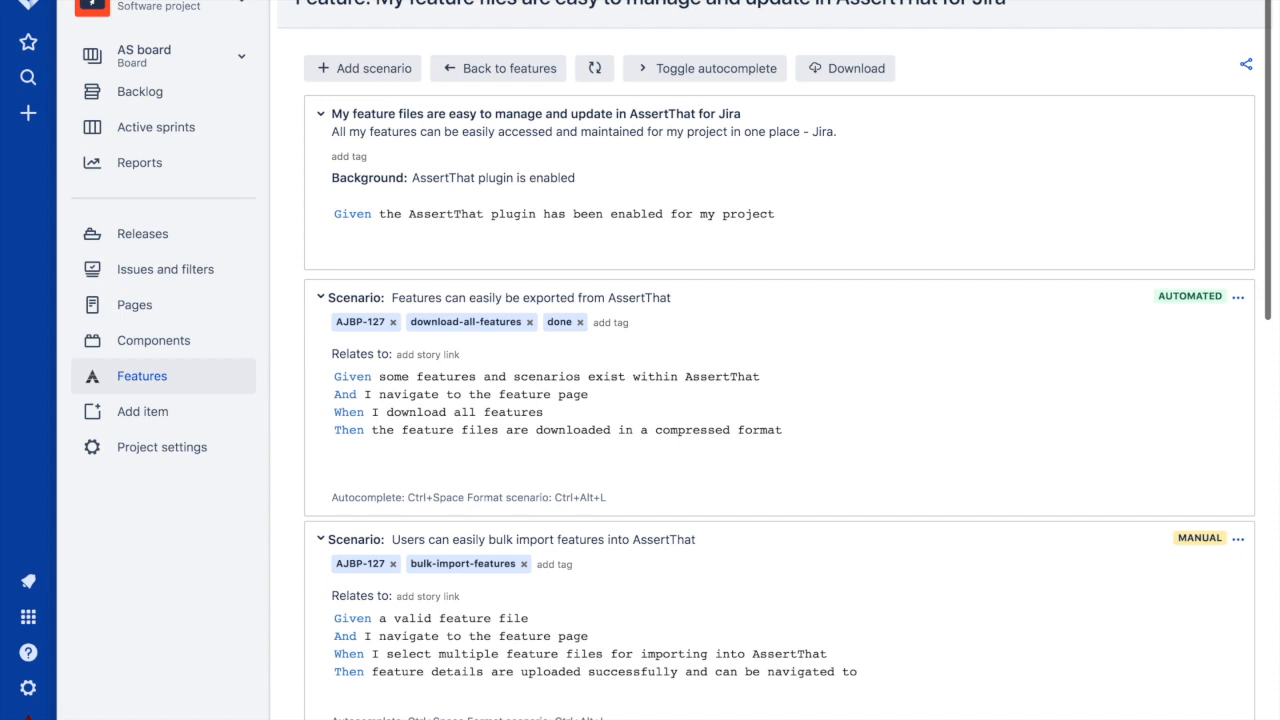
- Link the export scenario to story as-1
{"action": "left_click", "coordinate": [432, 355]}
{"action": "type", "text": "as-1"}
{"action": "key", "text": "Return"}
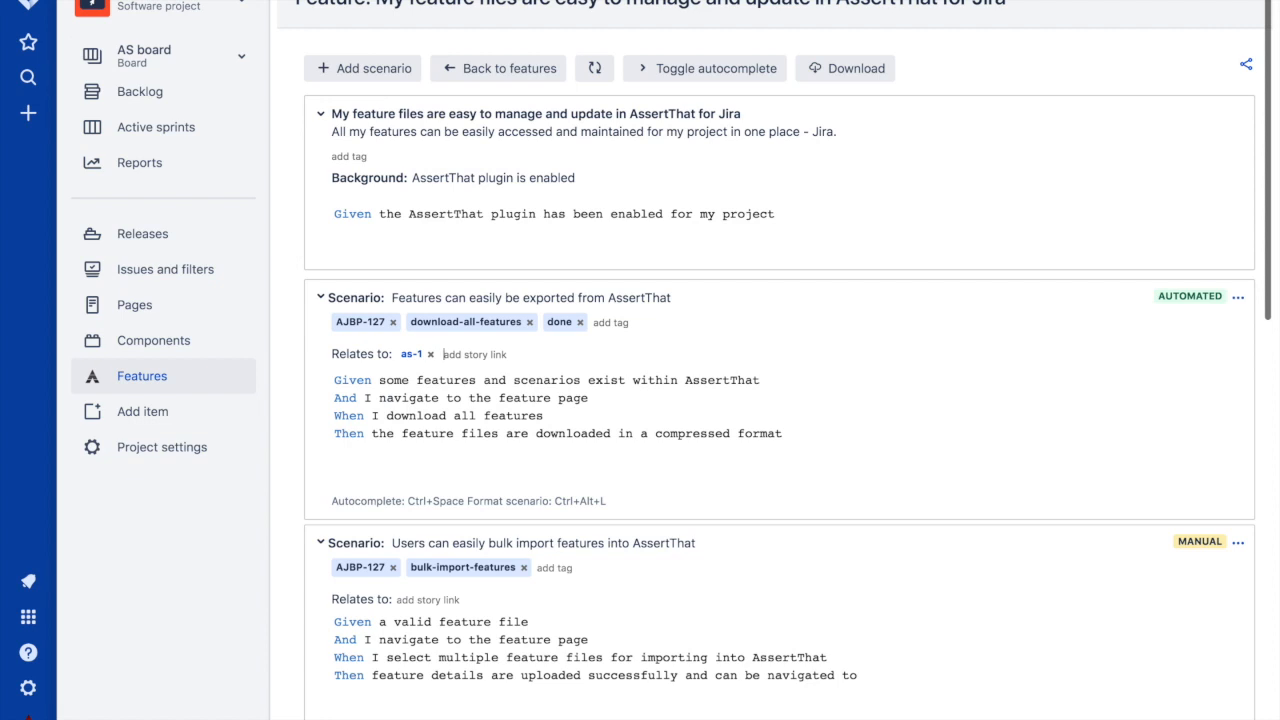
{"action": "left_click", "coordinate": [794, 431]}
- Add 'And an existing feature with multiple scenarios' after the Then line using step autocomplete
{"action": "left_click", "coordinate": [792, 433]}
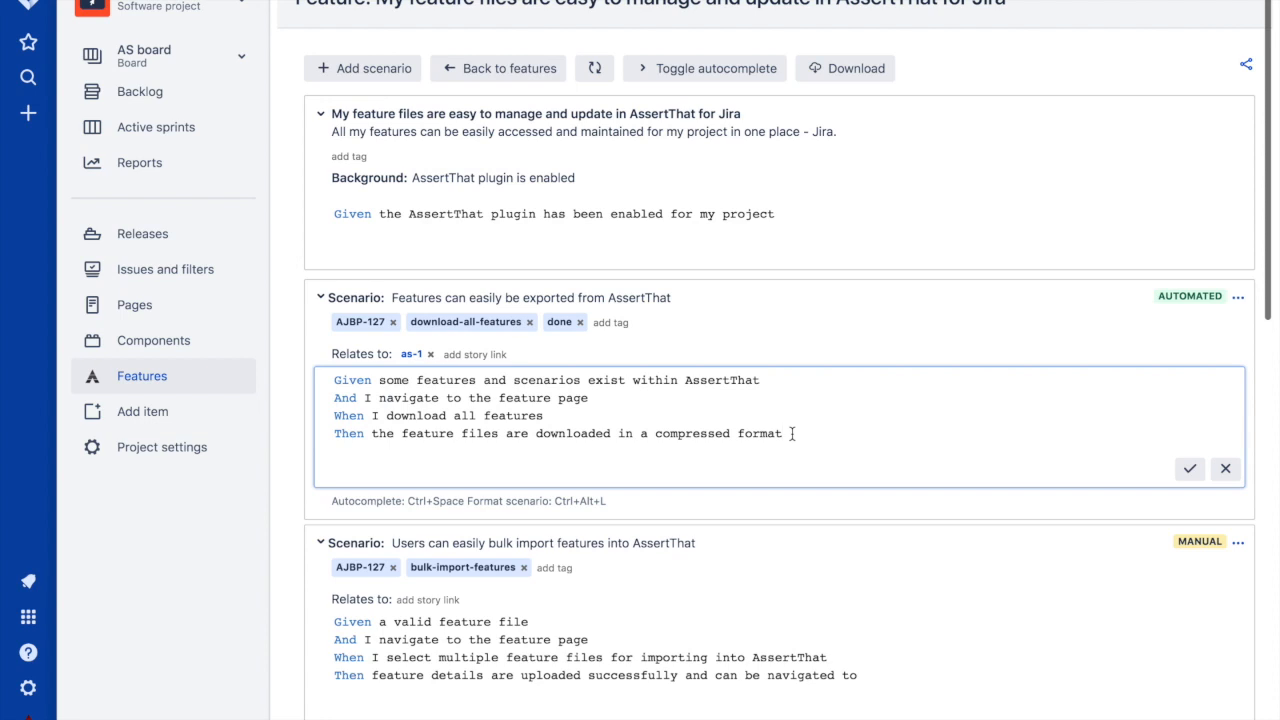
{"action": "key", "text": "Return"}
{"action": "type", "text": "A"}
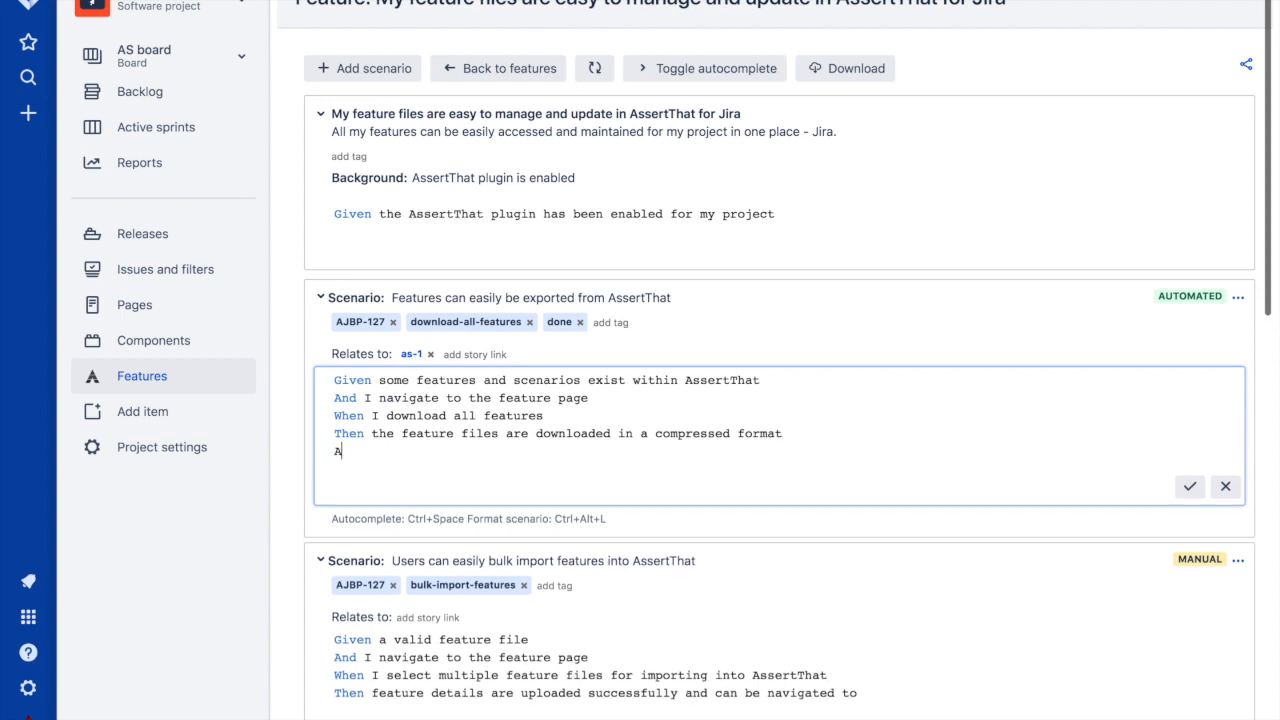
{"action": "type", "text": "nd scenario"}
{"action": "key", "text": "ctrl+space"}
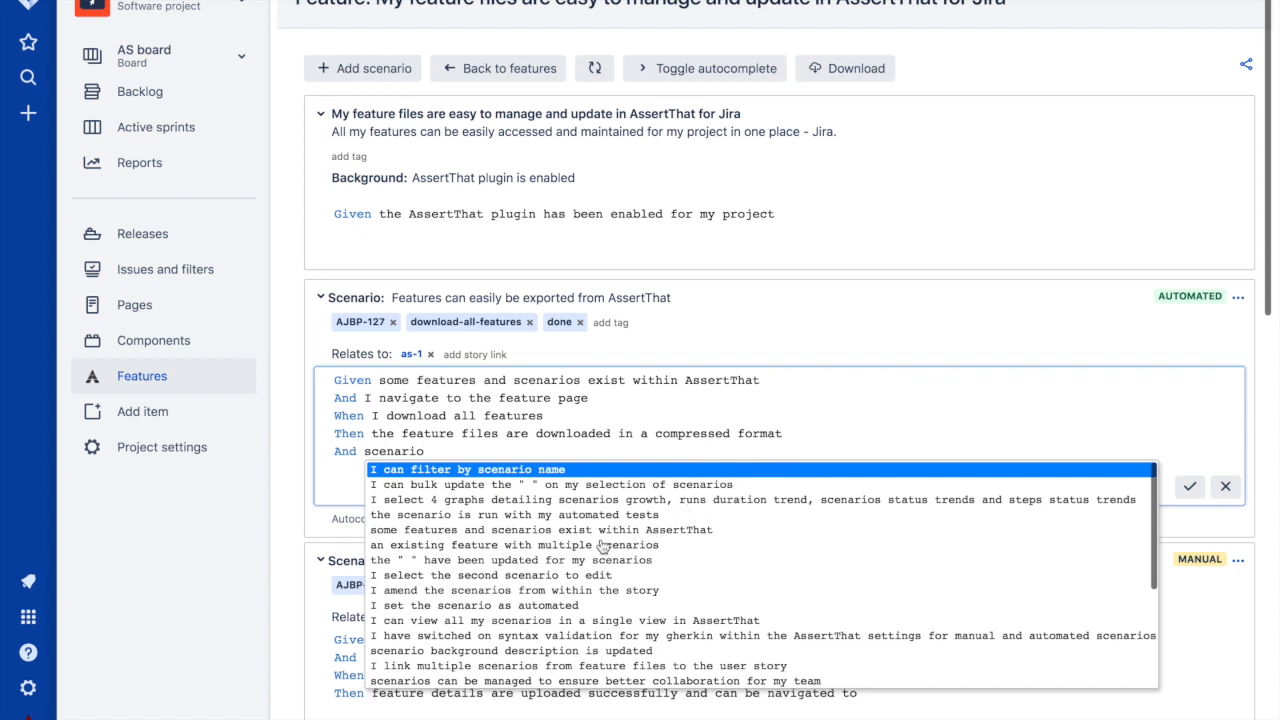
{"action": "left_click", "coordinate": [552, 549]}
{"action": "key", "text": "Return"}
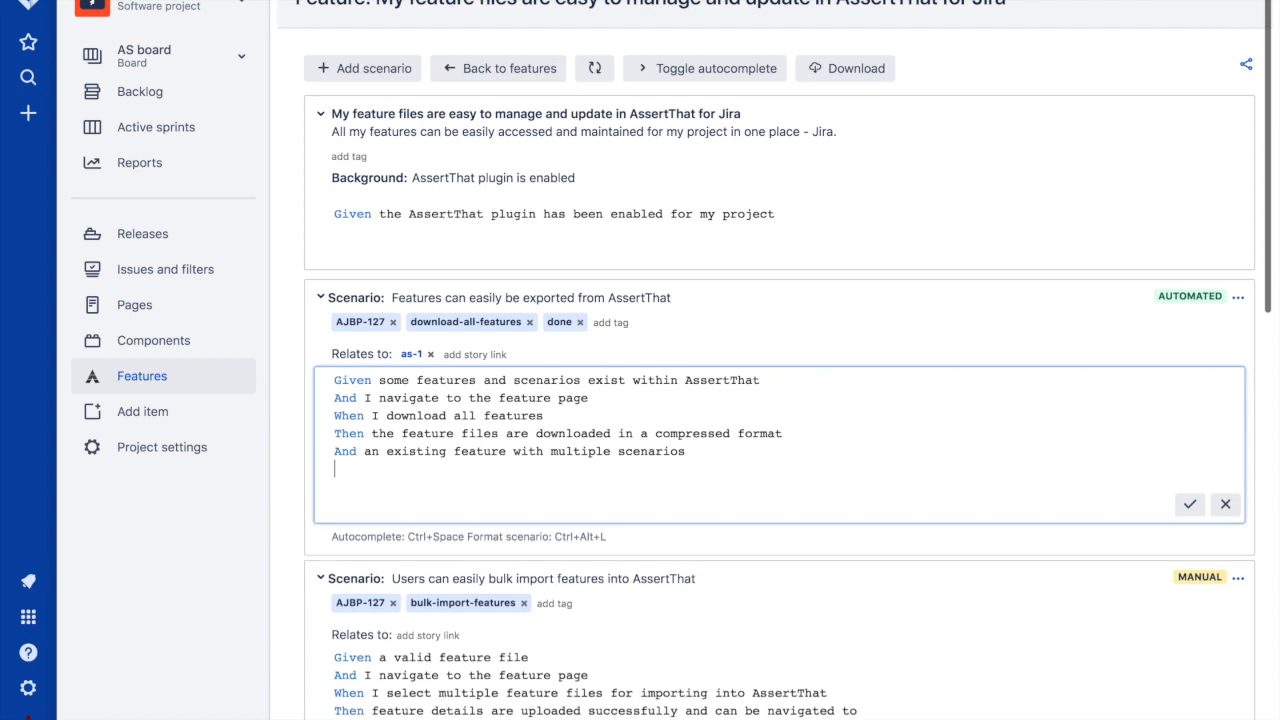
{"action": "left_click", "coordinate": [690, 70]}
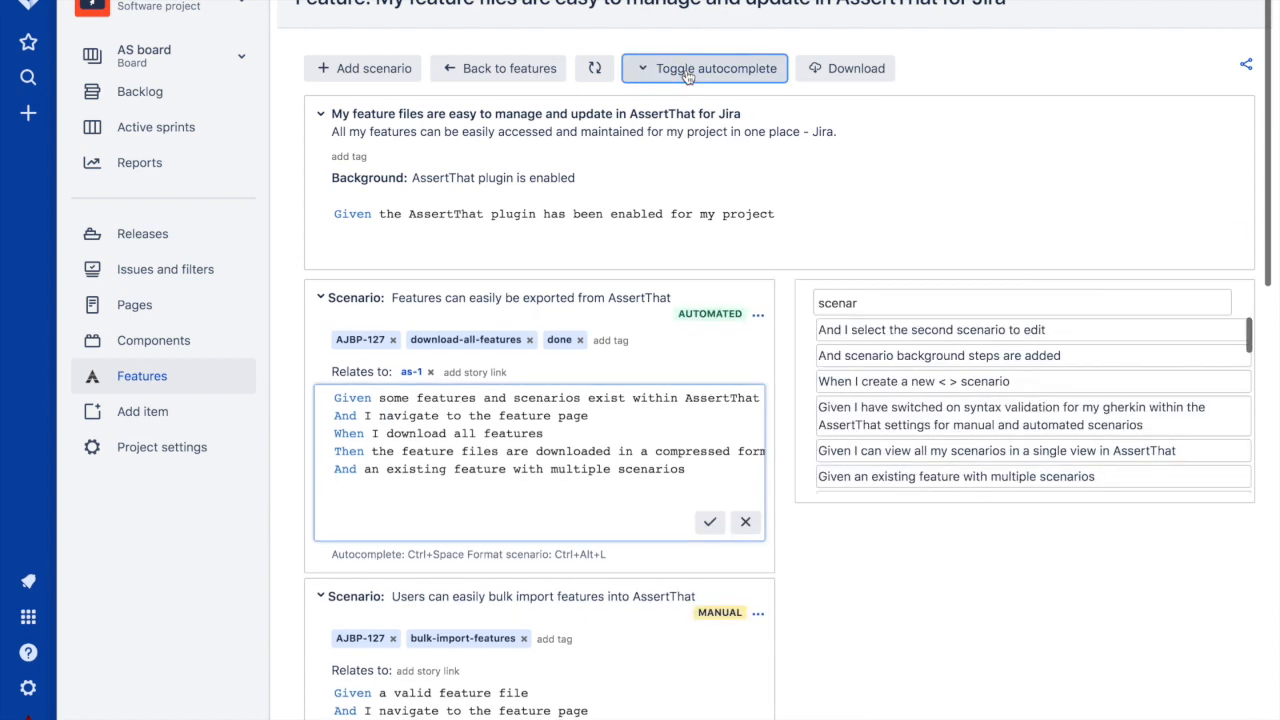
- Insert 'And I can add comments against the tests' from the 'test' suggestions and save the scenario
{"action": "double_click", "coordinate": [844, 304]}
{"action": "type", "text": "test"}
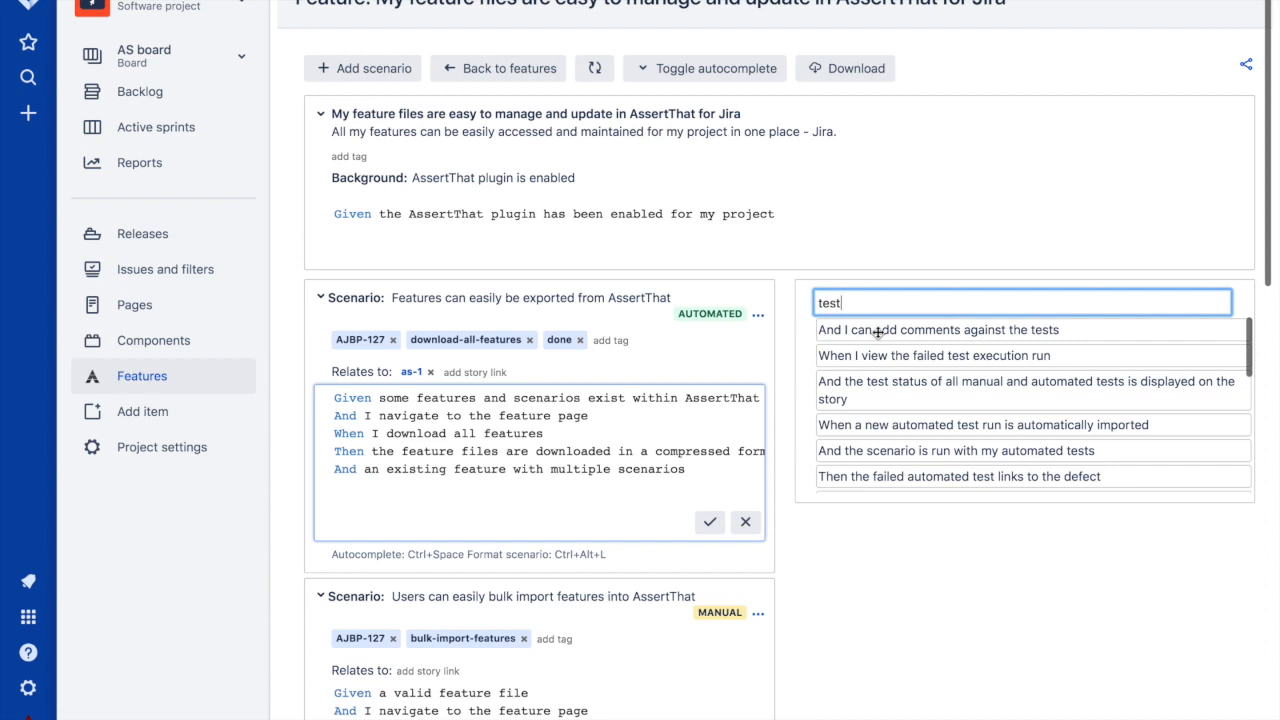
{"action": "left_click_drag", "start_coordinate": [877, 333], "coordinate": [479, 502]}
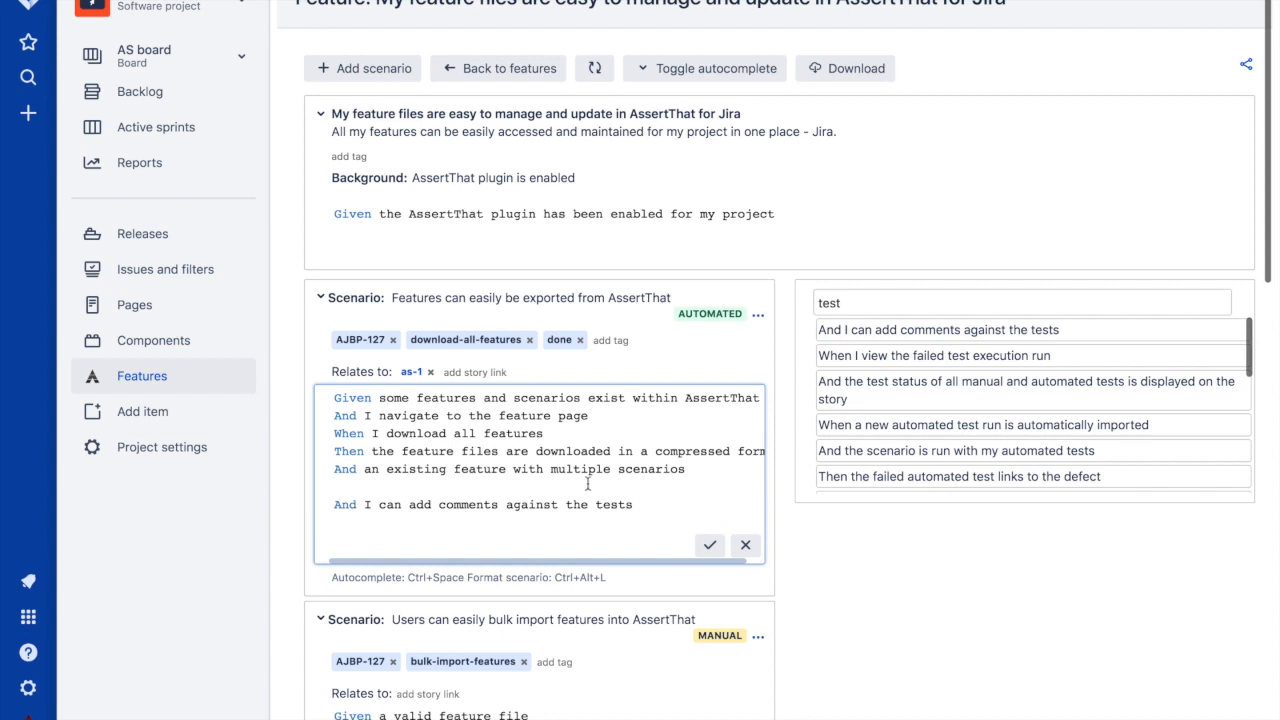
{"action": "key", "text": "BackSpace"}
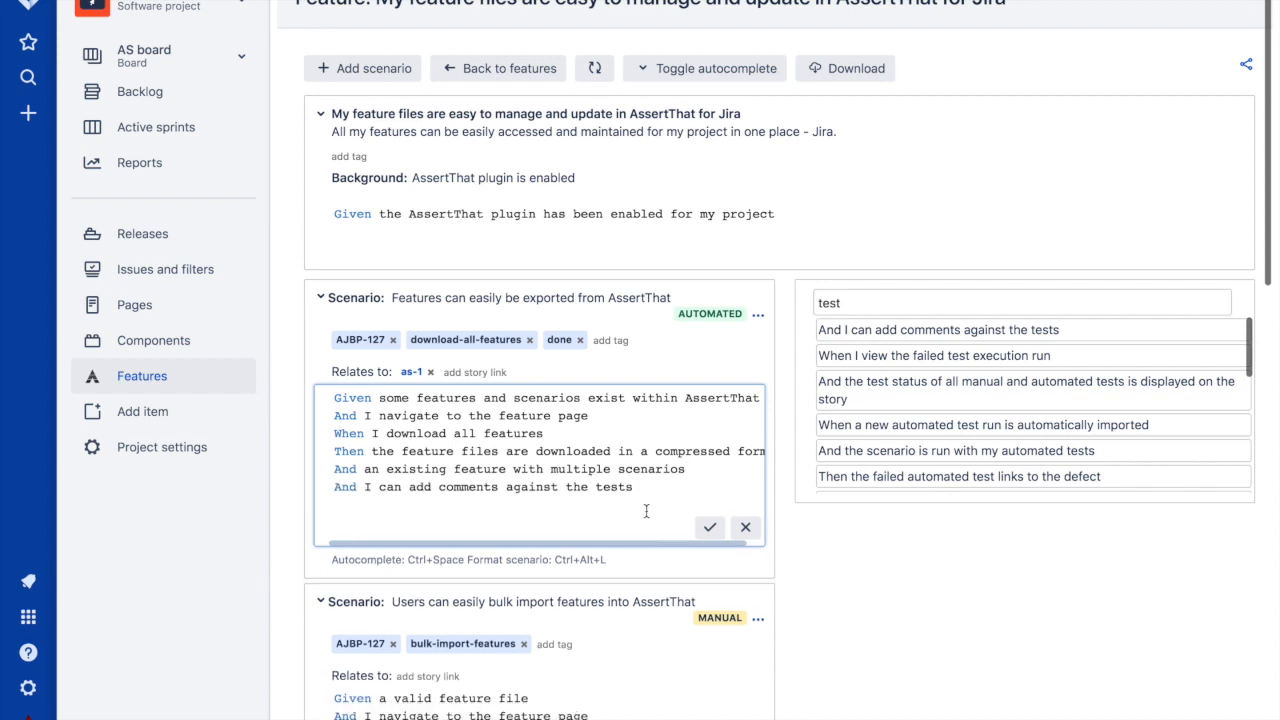
{"action": "left_click", "coordinate": [710, 528]}
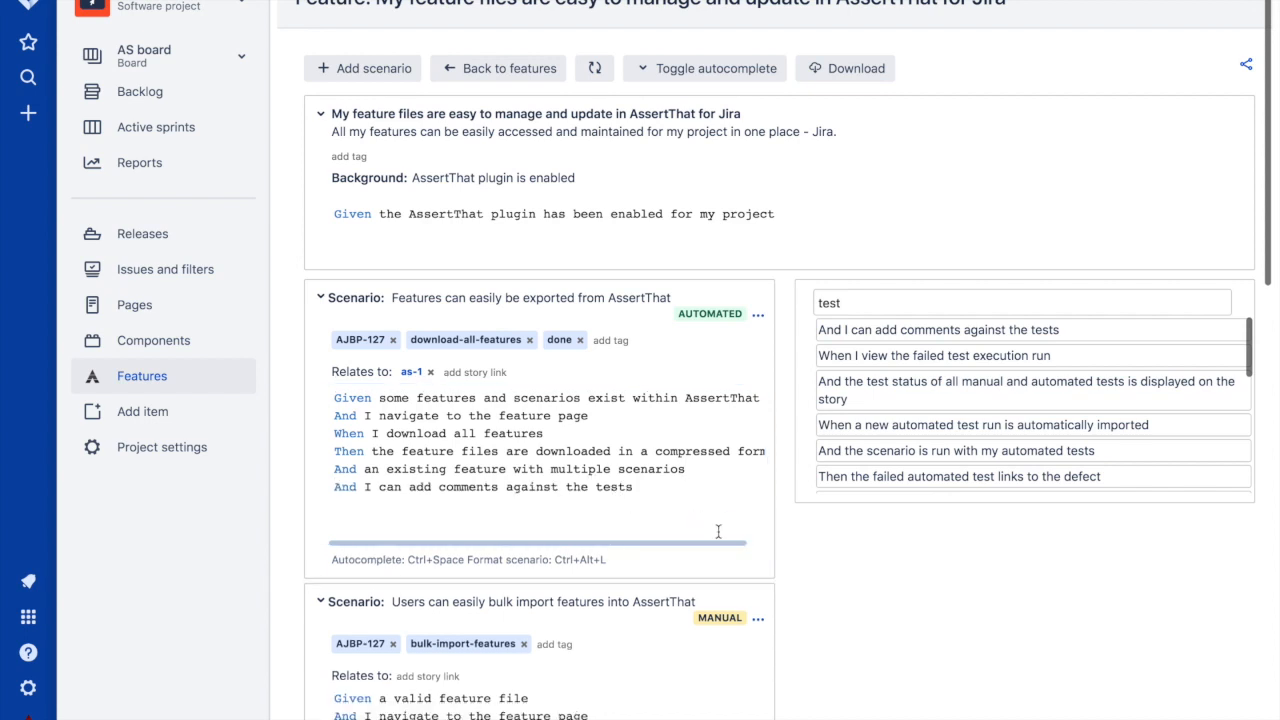